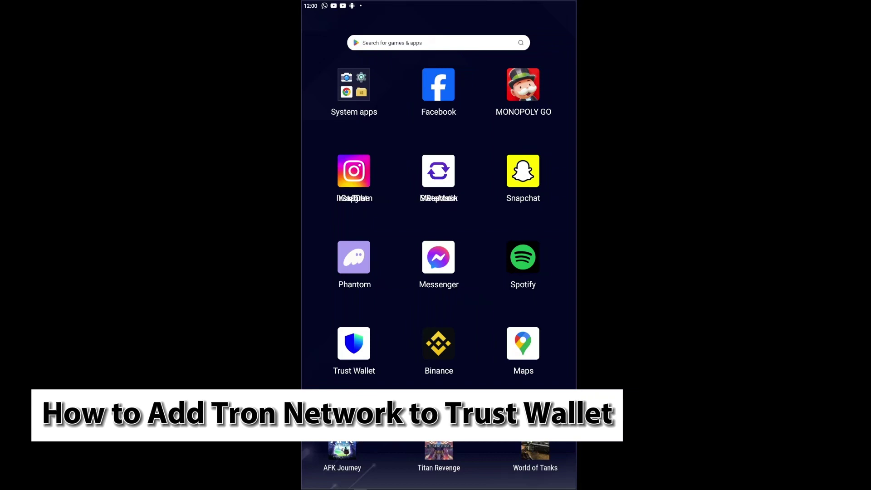
# Step: Launch Trust Wallet and unlock it with the six-digit passcode
pyautogui.click(359, 349)
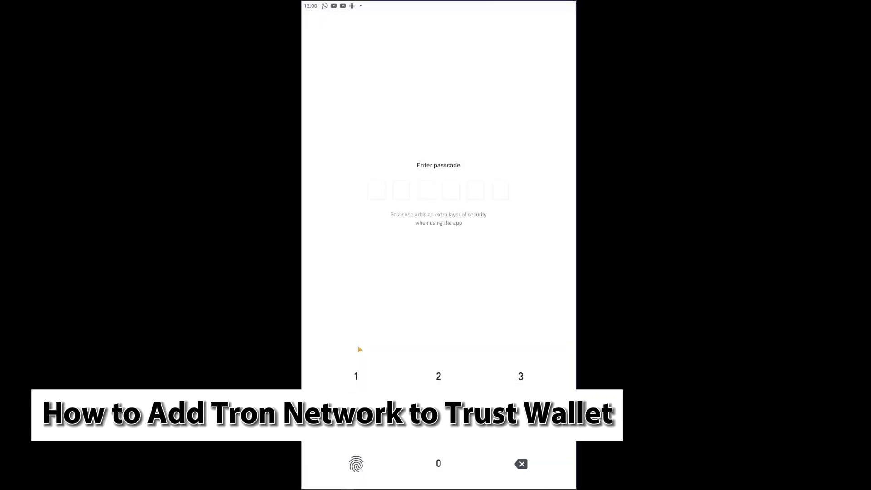
pyautogui.click(436, 463)
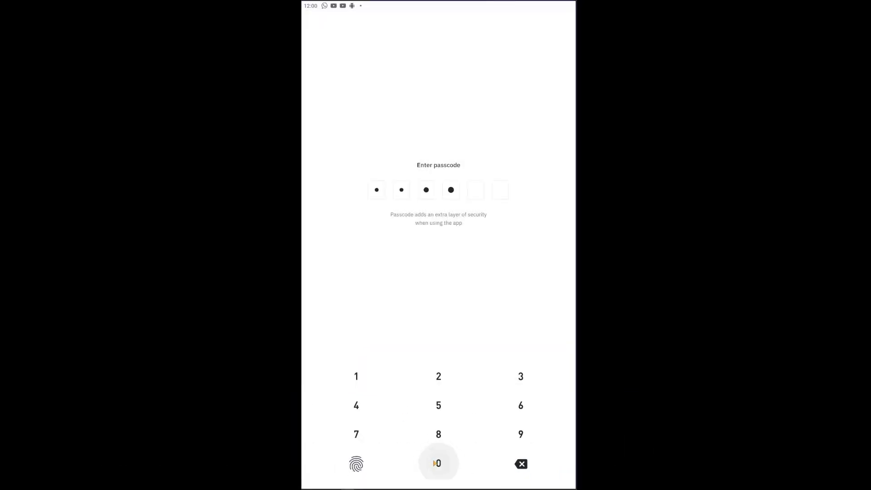
pyautogui.click(435, 463)
pyautogui.click(436, 463)
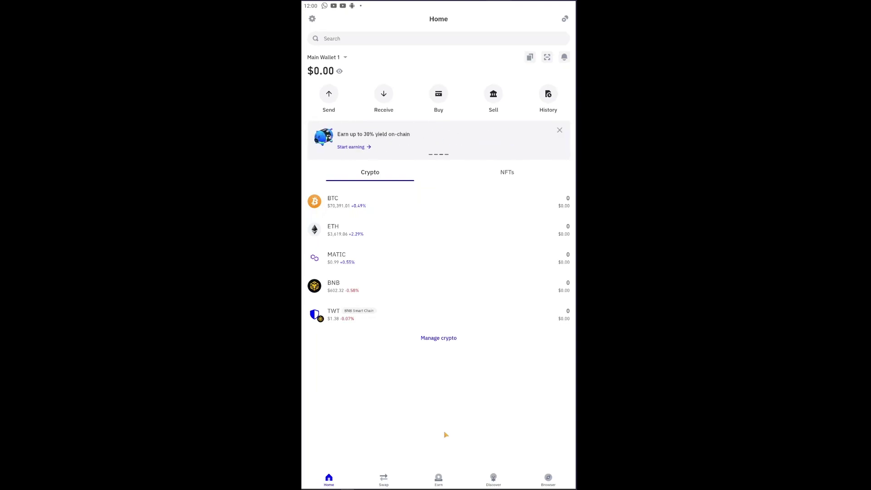
# Step: In Manage crypto, find 'trx', enable TRX on Tron, and return home
pyautogui.click(440, 338)
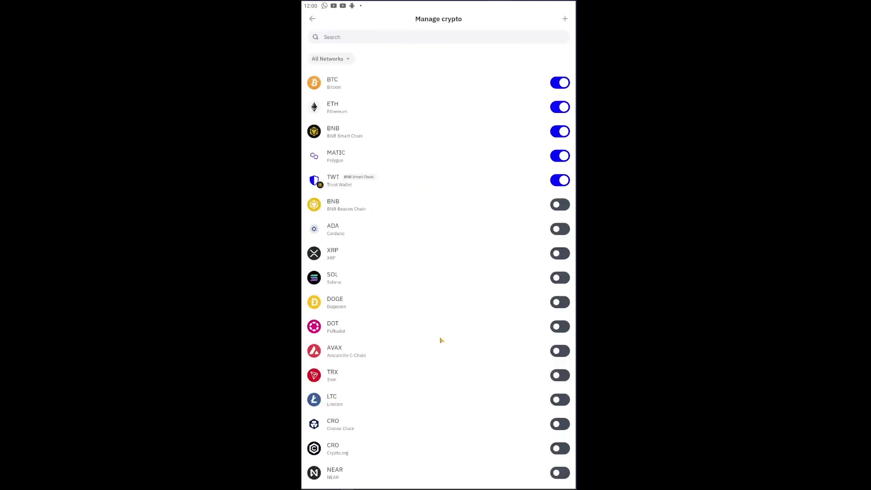
pyautogui.click(370, 40)
pyautogui.write('tr')
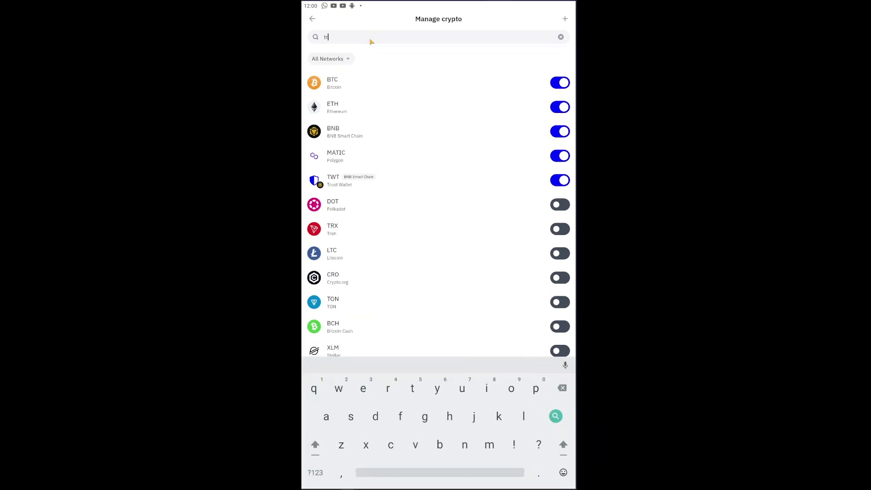
pyautogui.write('x')
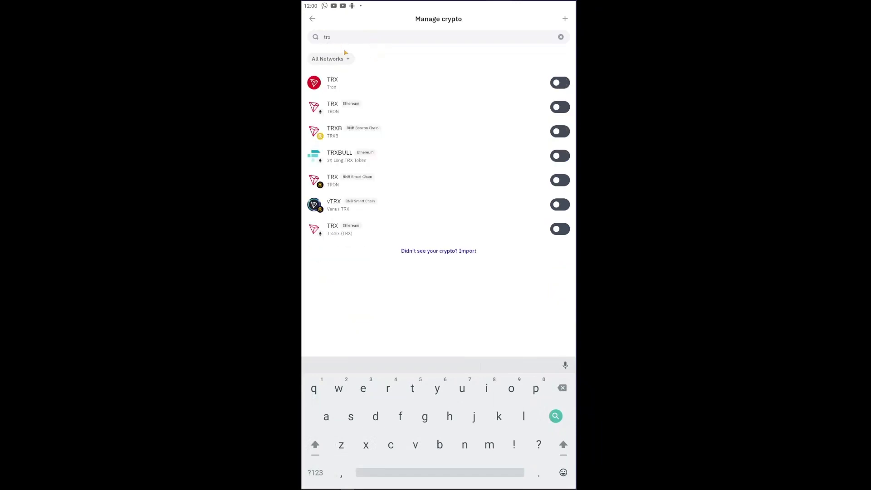
pyautogui.click(560, 83)
pyautogui.click(312, 19)
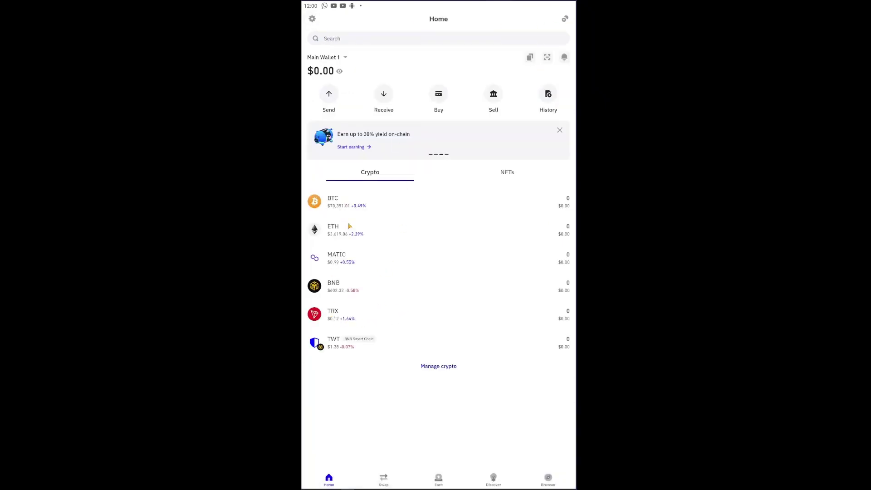
pyautogui.click(346, 315)
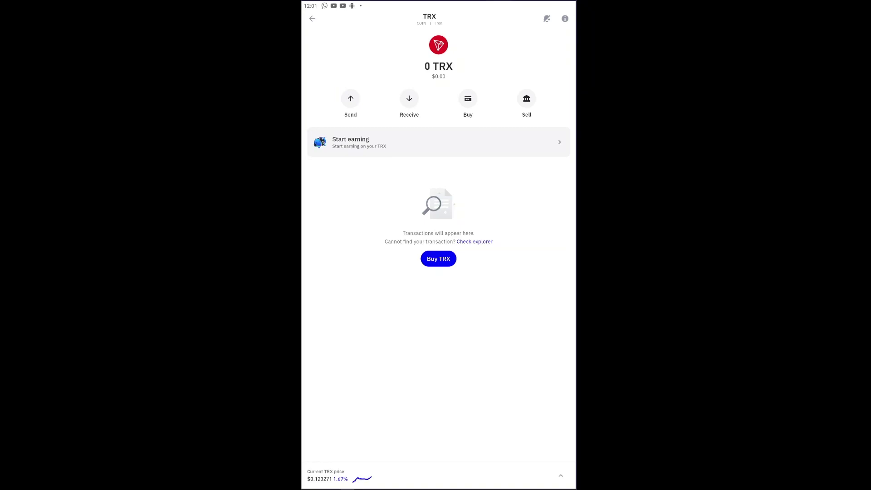
# Step: Return to the wallet home list and open coin search to look up USDT
pyautogui.click(312, 19)
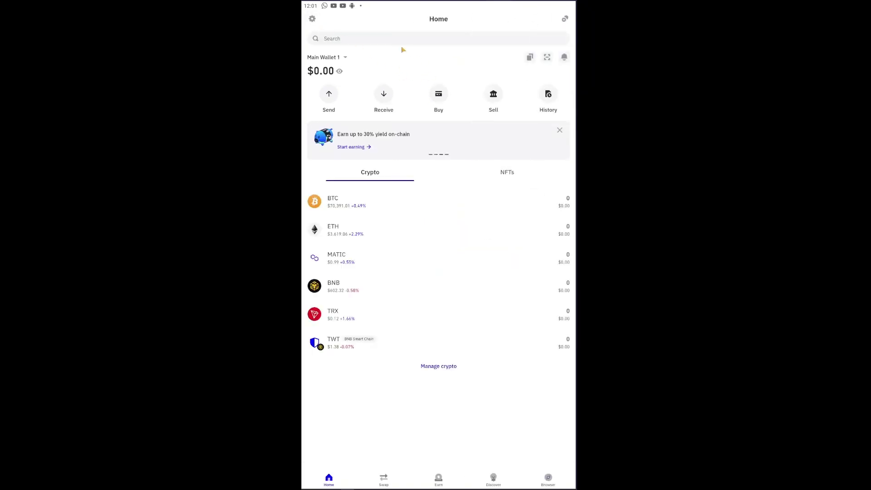
pyautogui.click(394, 39)
pyautogui.write('us')
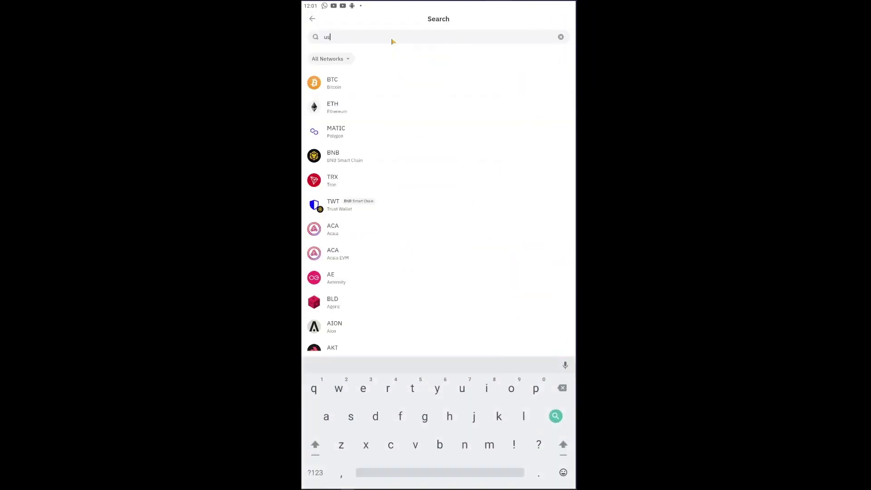
pyautogui.write('dt')
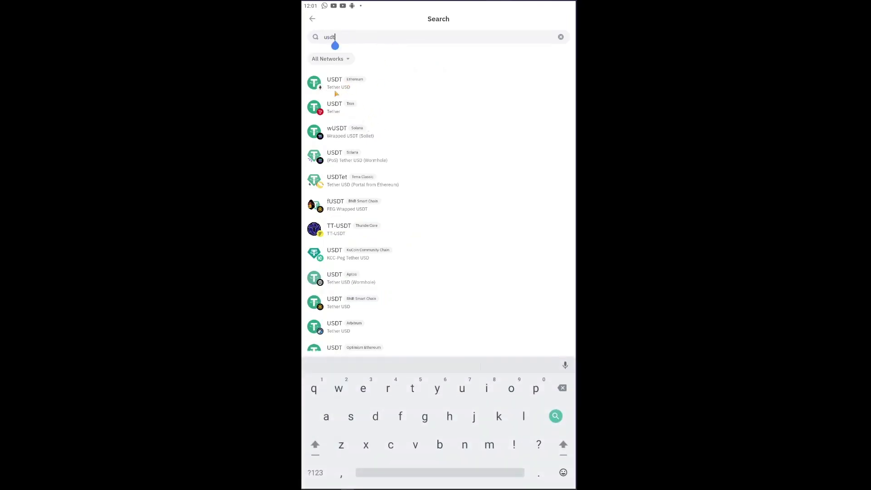
pyautogui.scroll(-2, 350, 112)
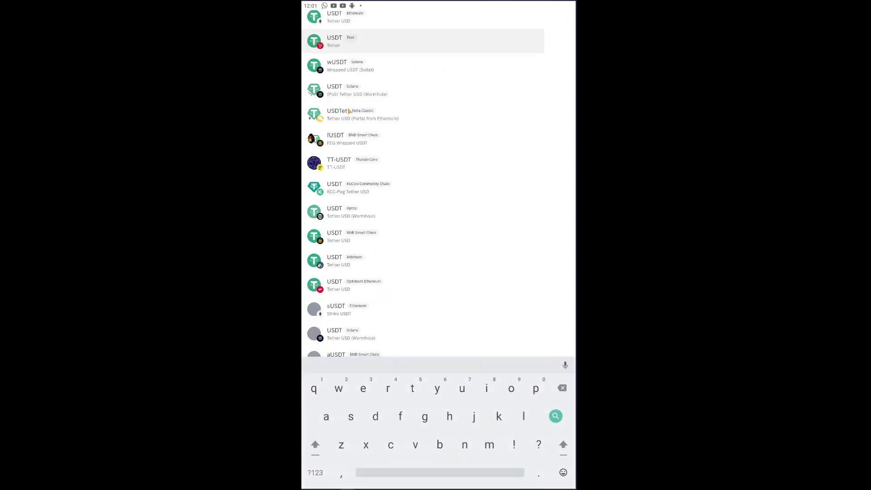